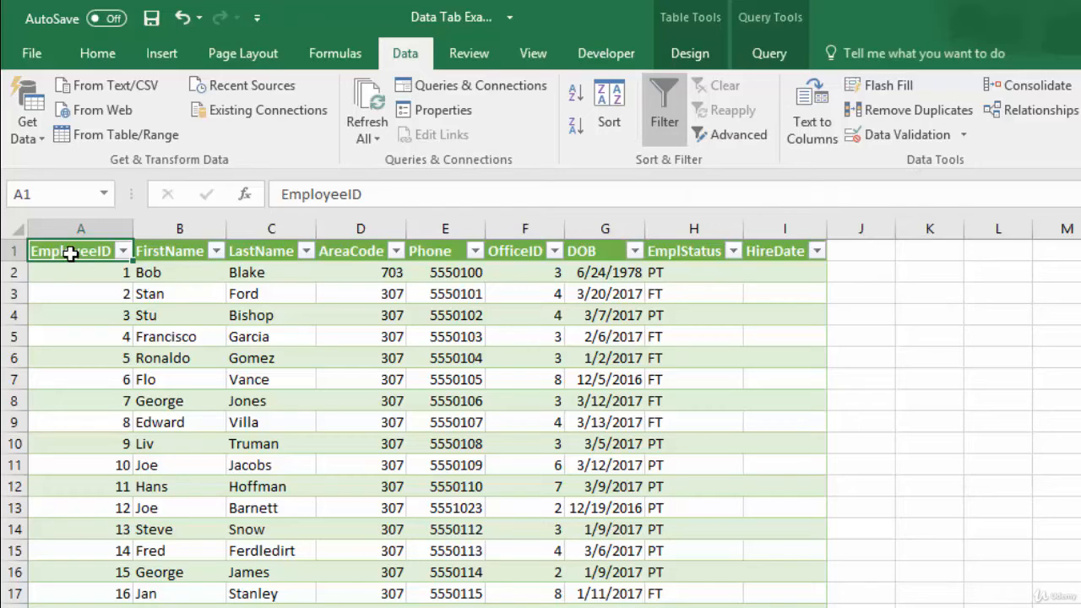
Sort the employee table by EmployeeID from smallest to largest
left_click(79, 291)
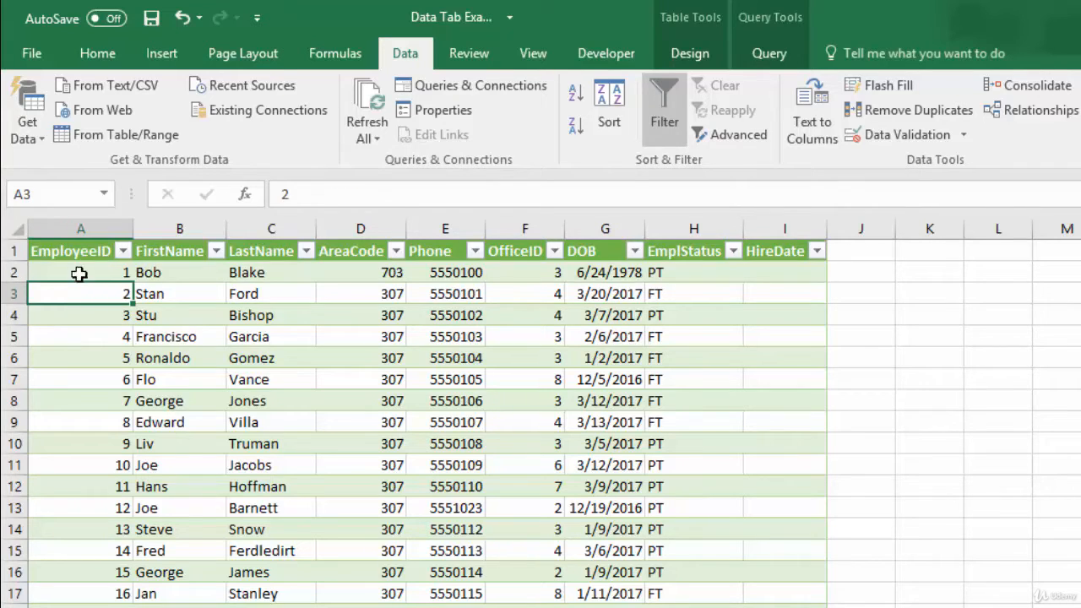
left_click(75, 255)
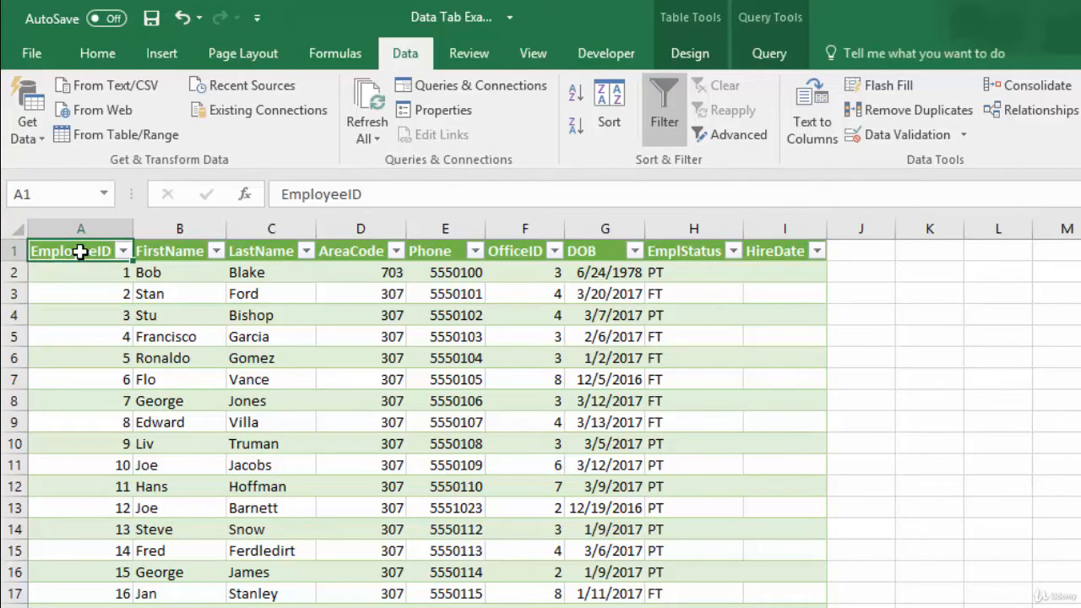
left_click(576, 100)
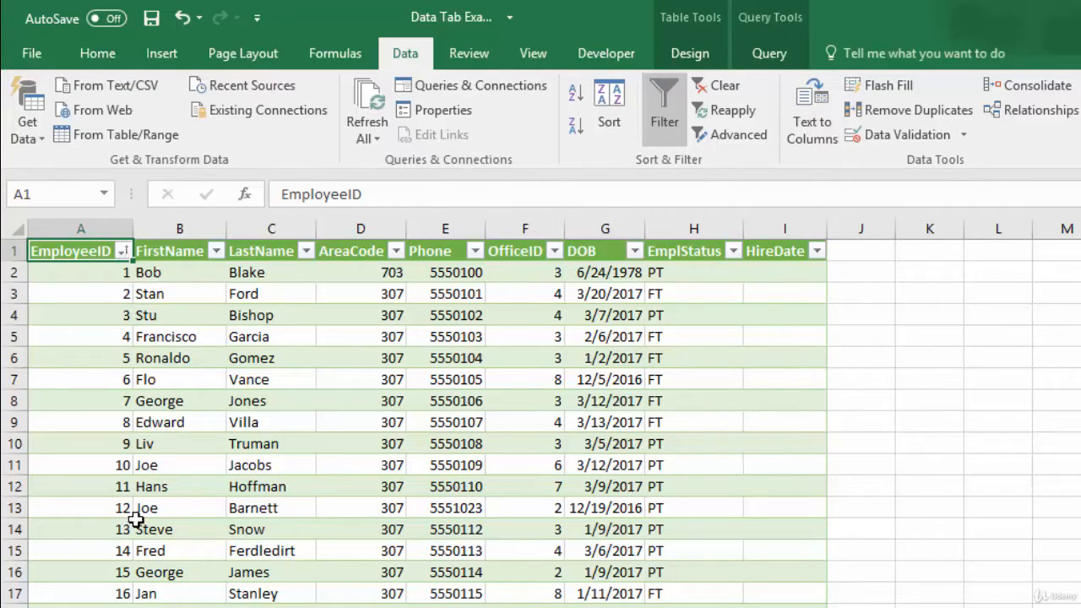
Sort the table by EmployeeID from largest to smallest and clear the applied sort setting
left_click(575, 129)
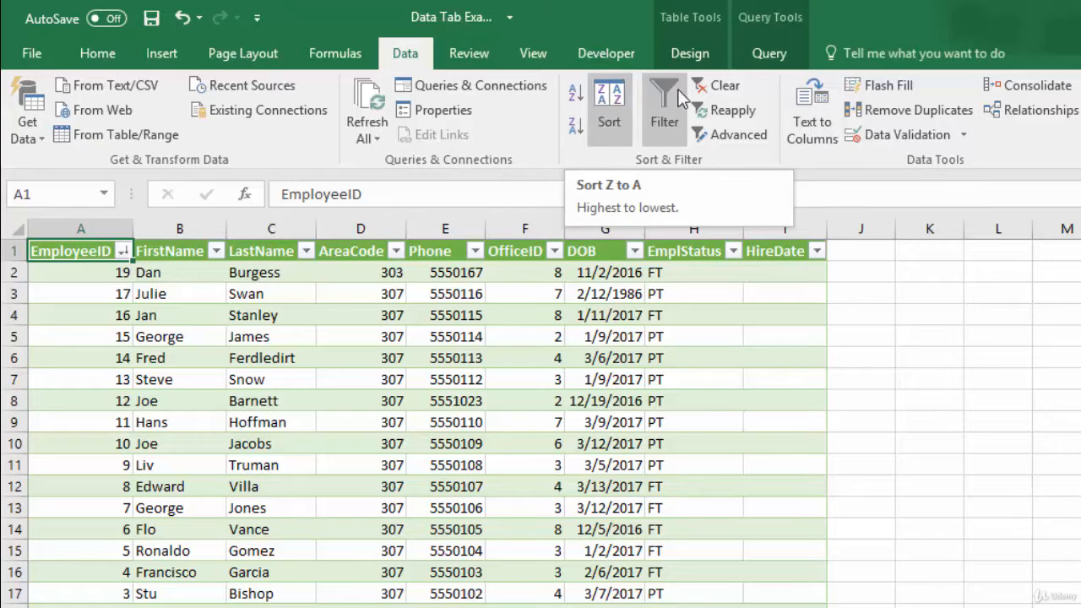
left_click(719, 86)
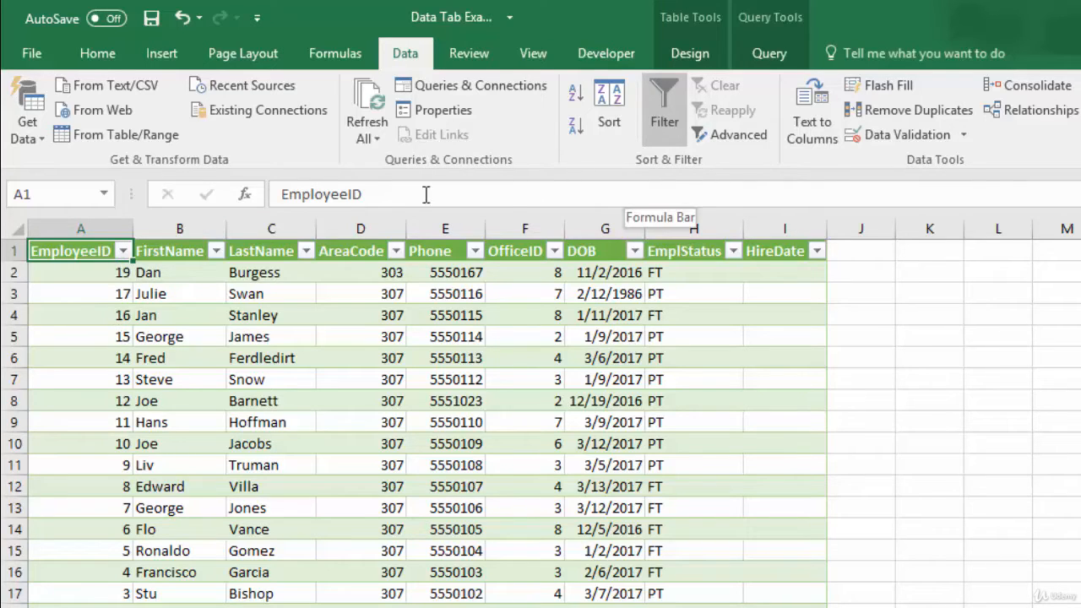
Sort the table by EmployeeID in ascending order again and clear the sort setting
left_click(576, 96)
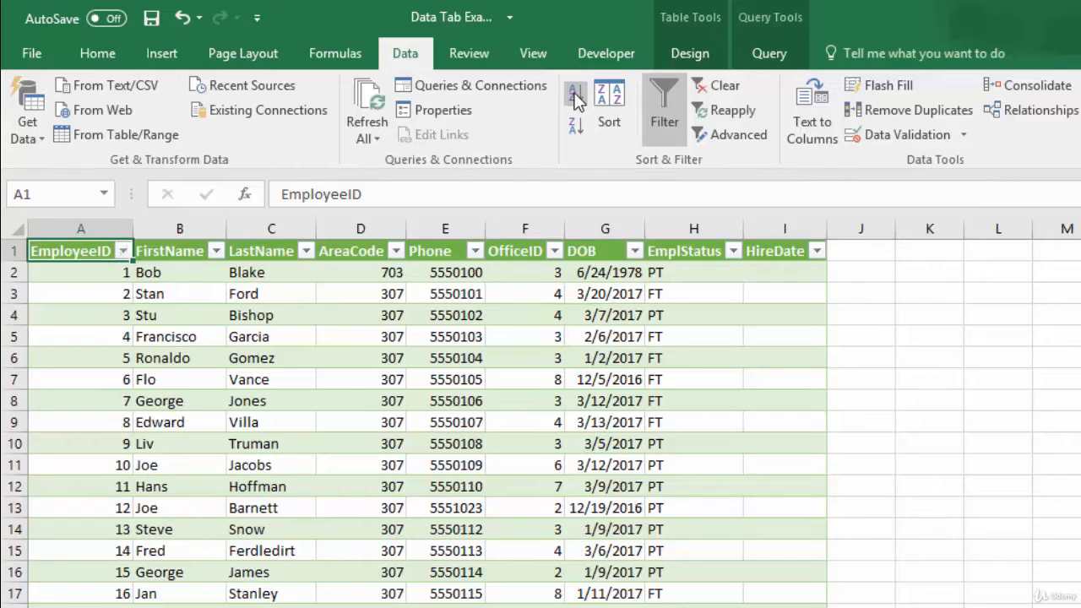
left_click(724, 88)
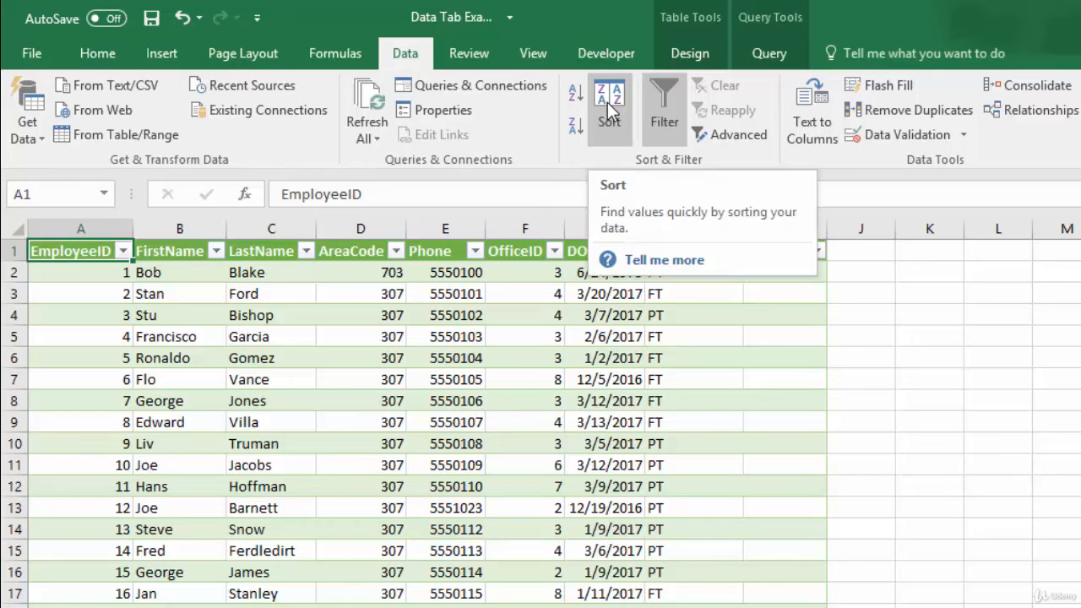
Apply a custom sort to the table by OfficeID on Values, ordered Smallest to Largest
left_click(607, 102)
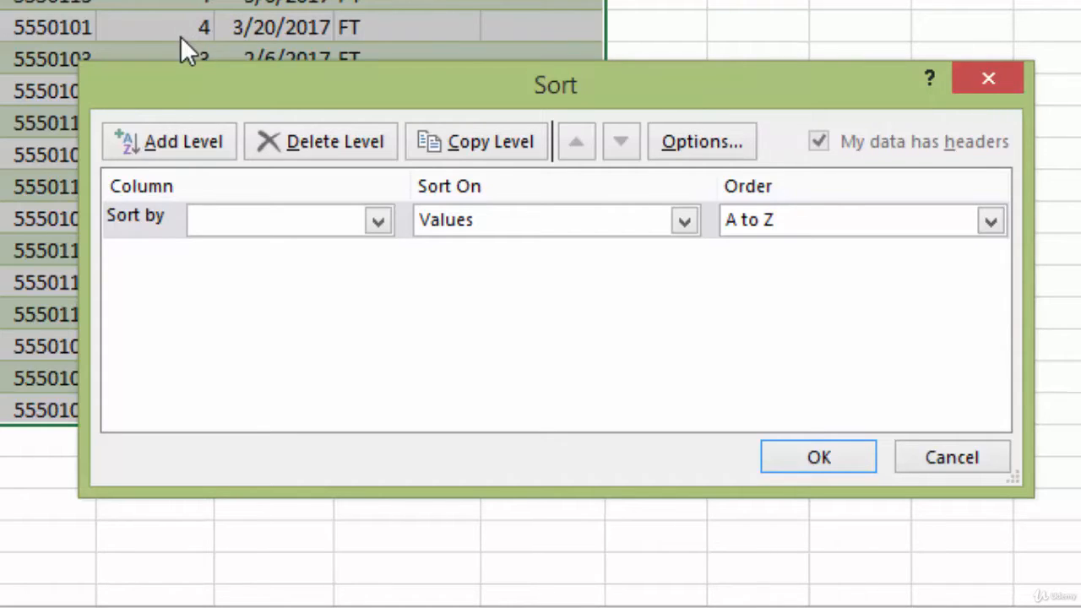
left_click(377, 222)
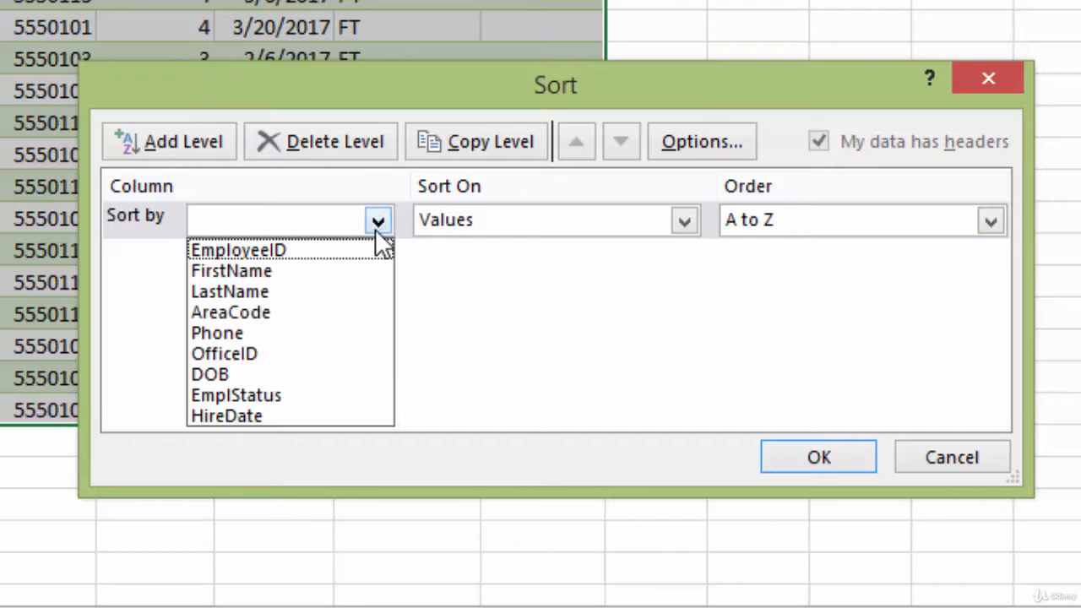
left_click(250, 356)
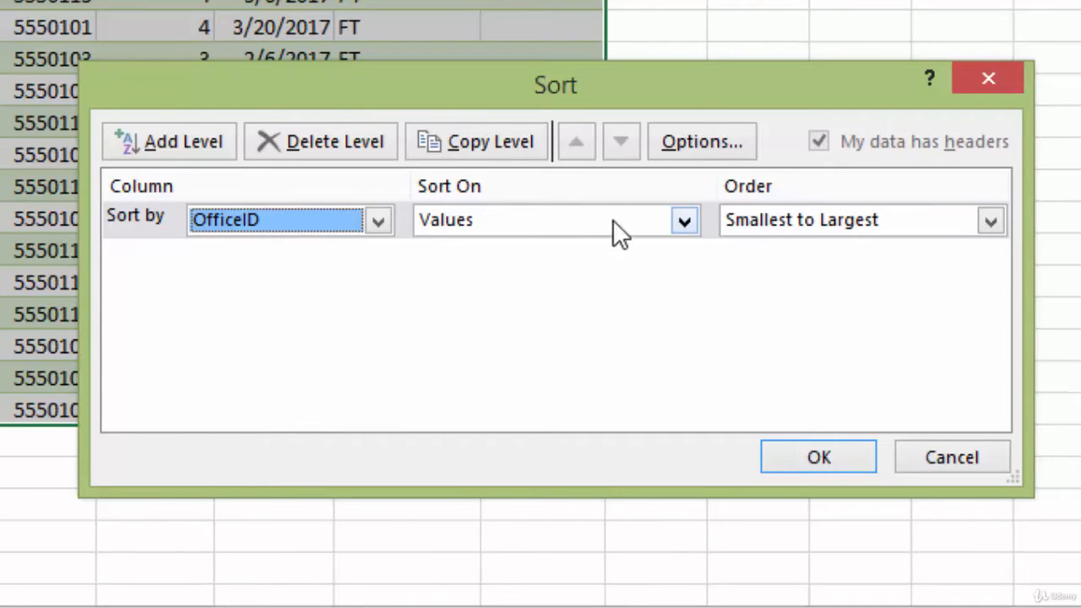
left_click(684, 221)
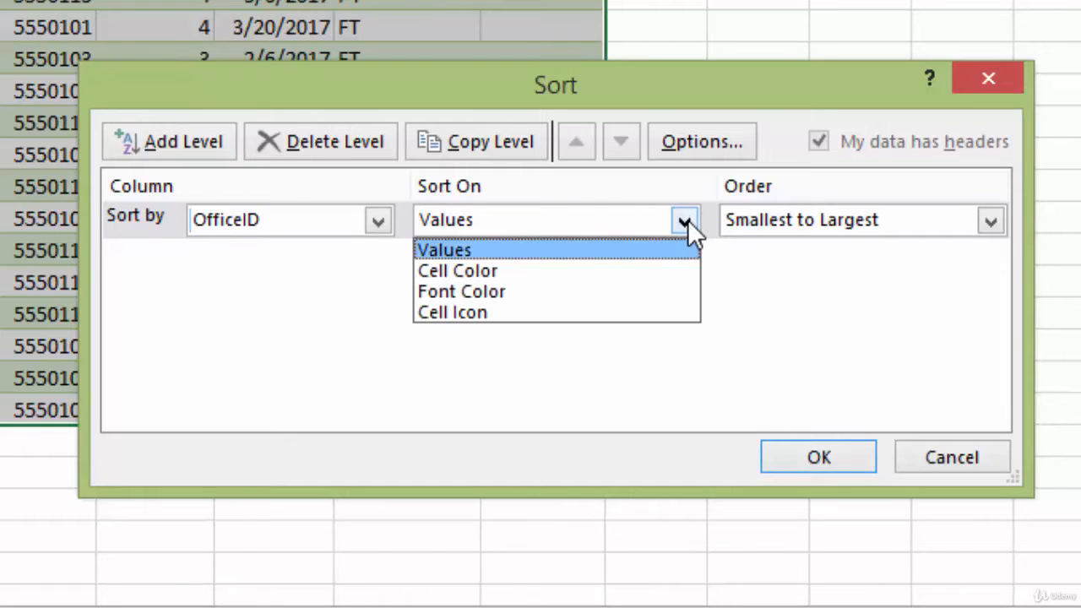
left_click(492, 248)
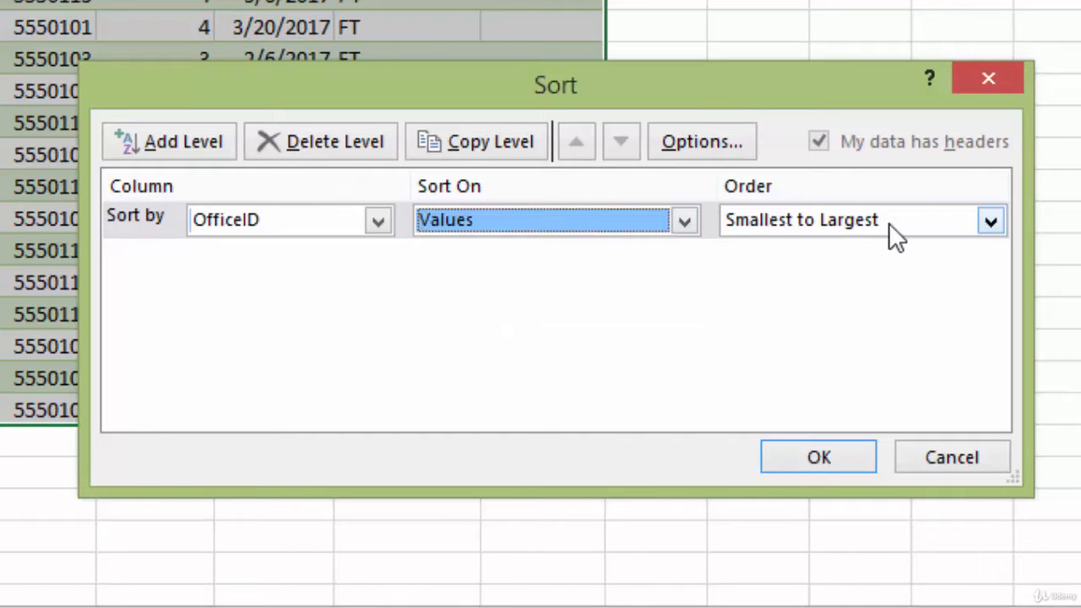
left_click(818, 456)
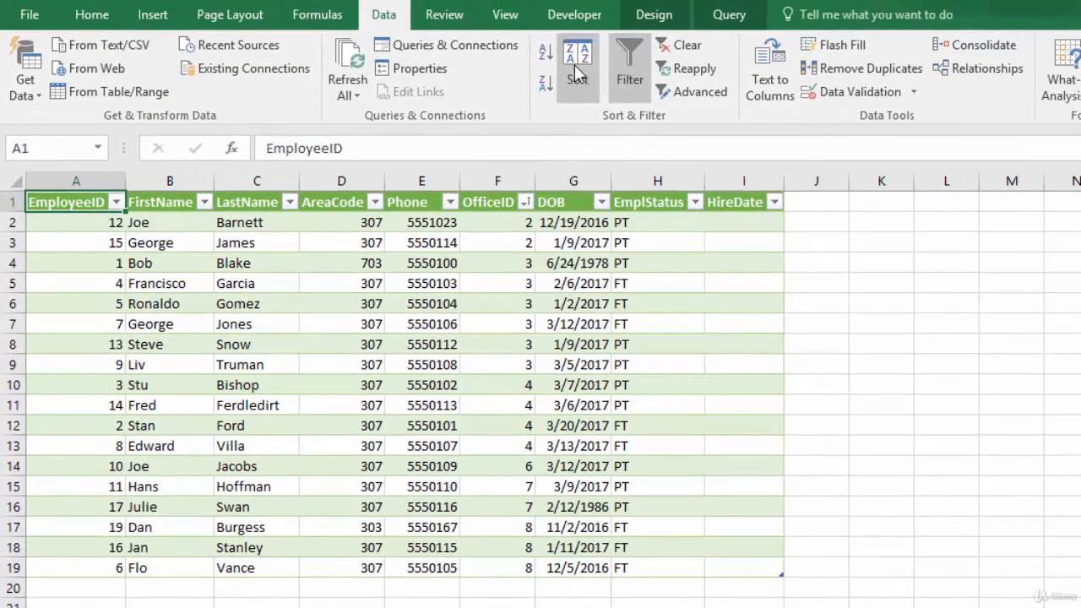
Add a second sort level by LastName on Values, A to Z, below the OfficeID level and apply it
left_click(650, 6)
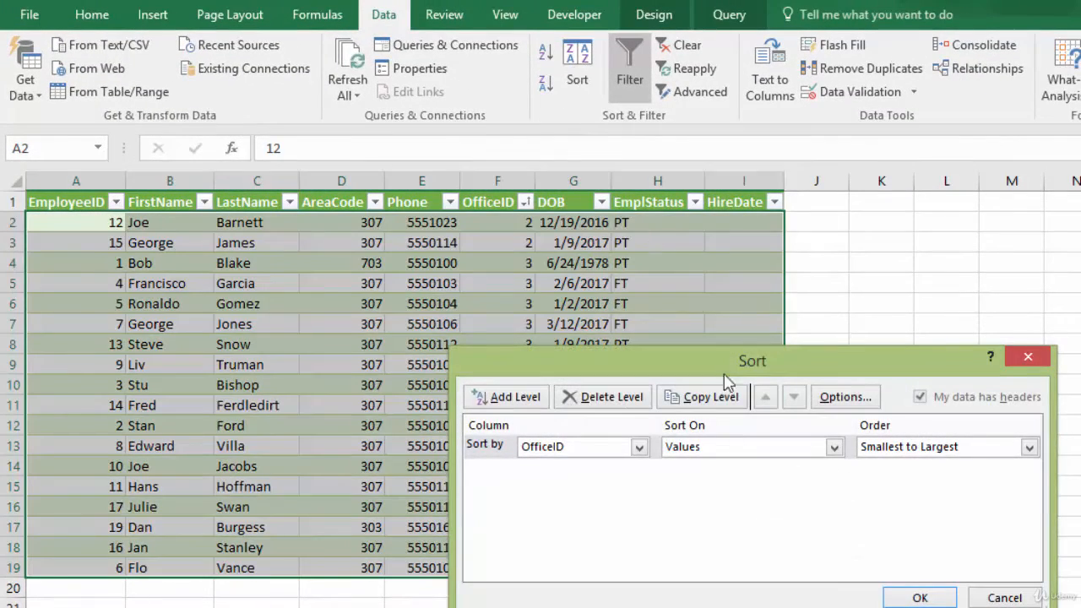
left_click(510, 402)
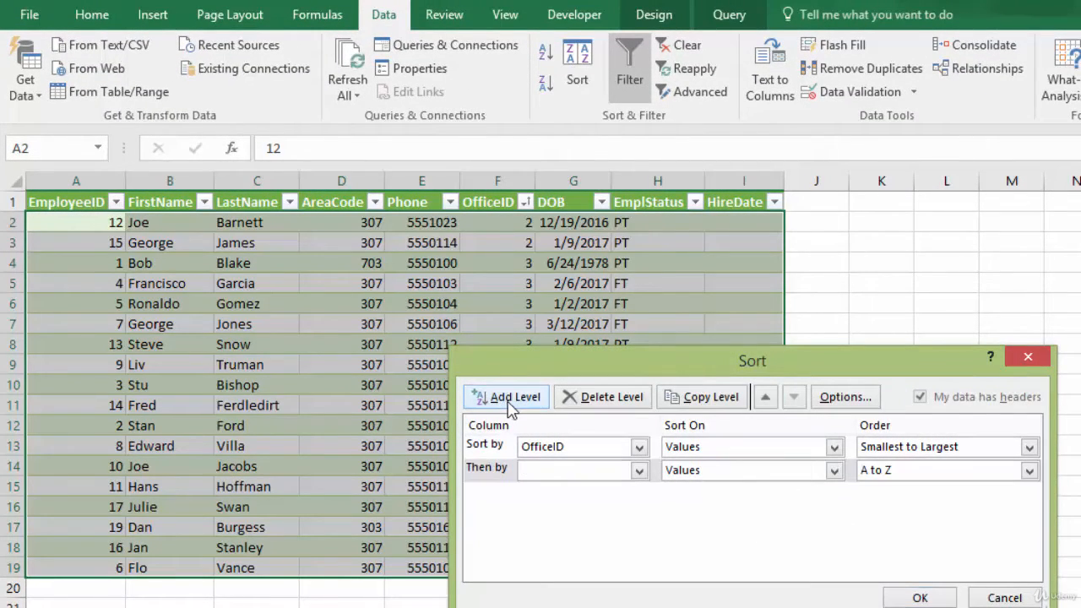
left_click(639, 471)
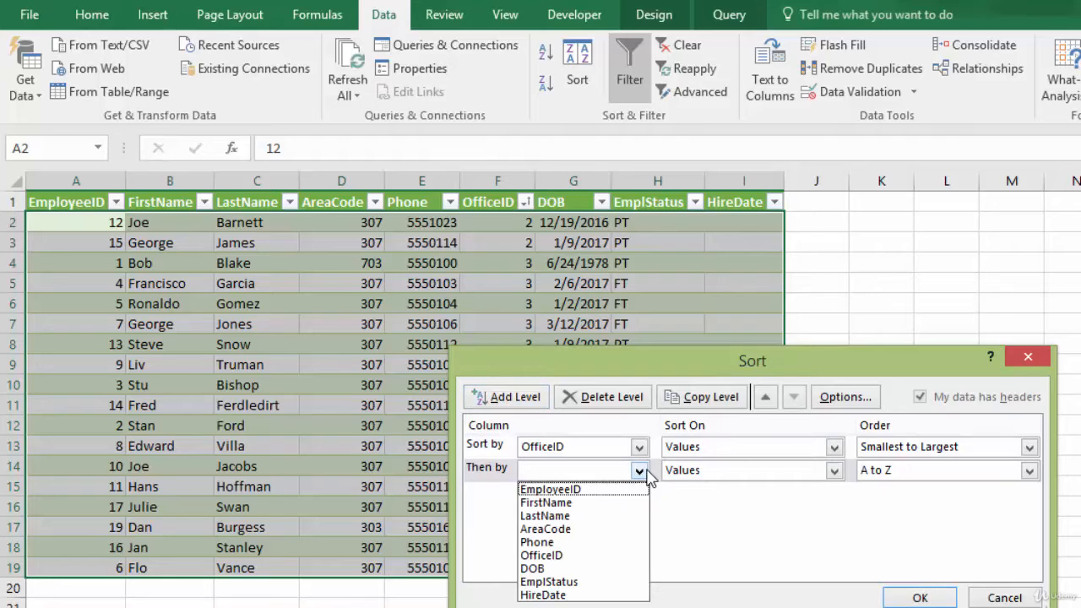
left_click(552, 517)
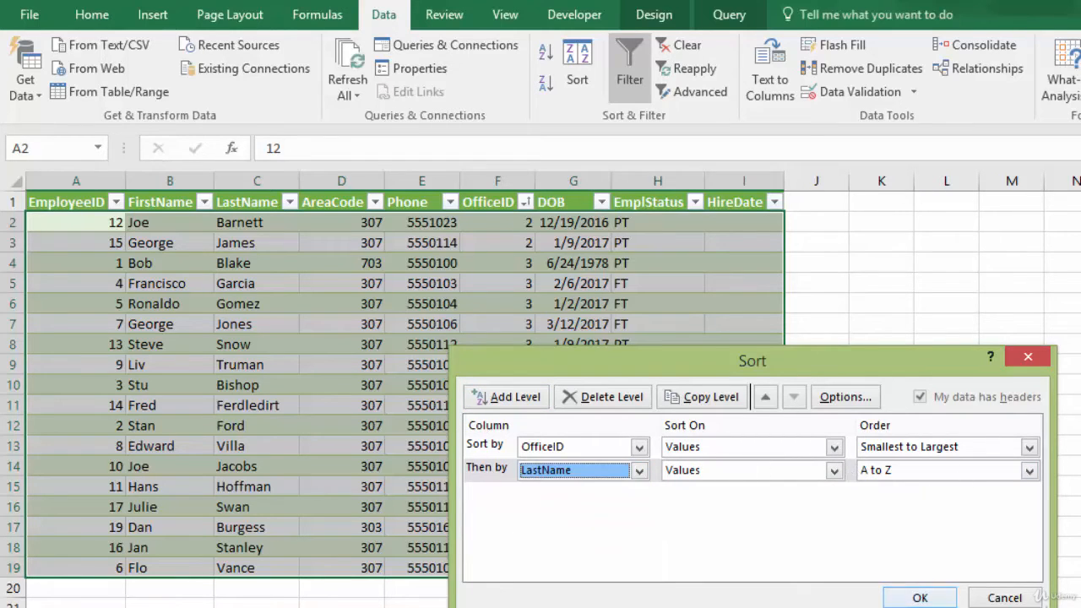
left_click(922, 598)
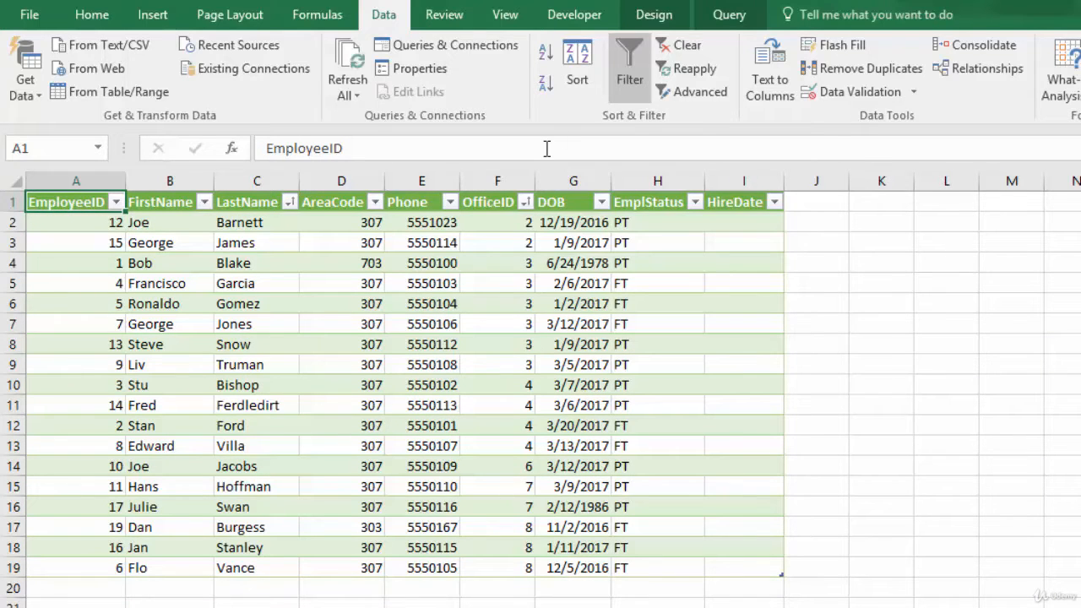
Replace the LastName sort level with EmplStatus on Values, A to Z, under OfficeID and apply the sort
left_click(578, 69)
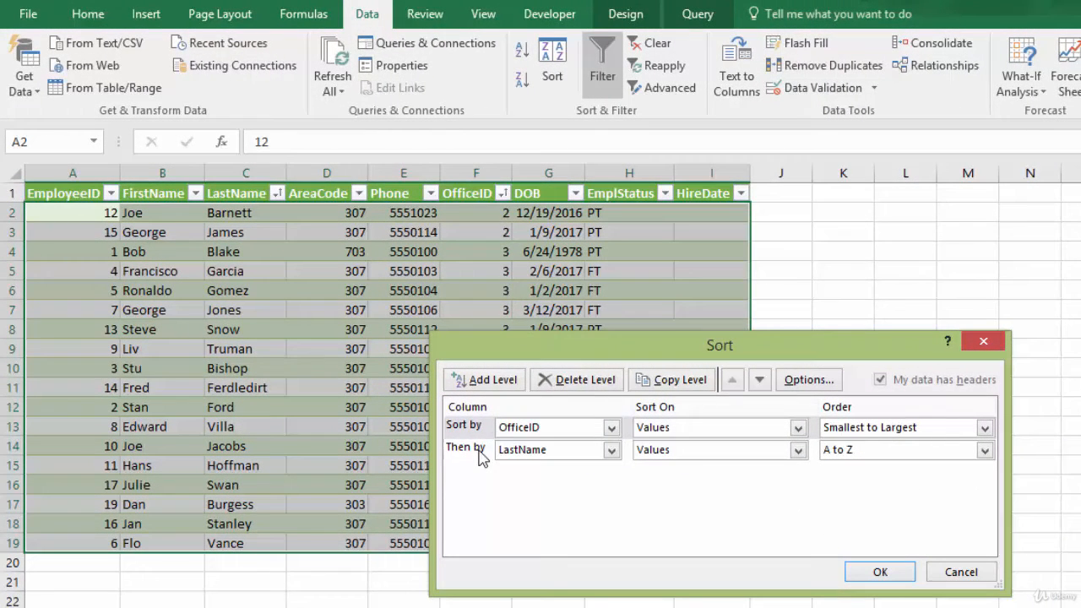
left_click(502, 472)
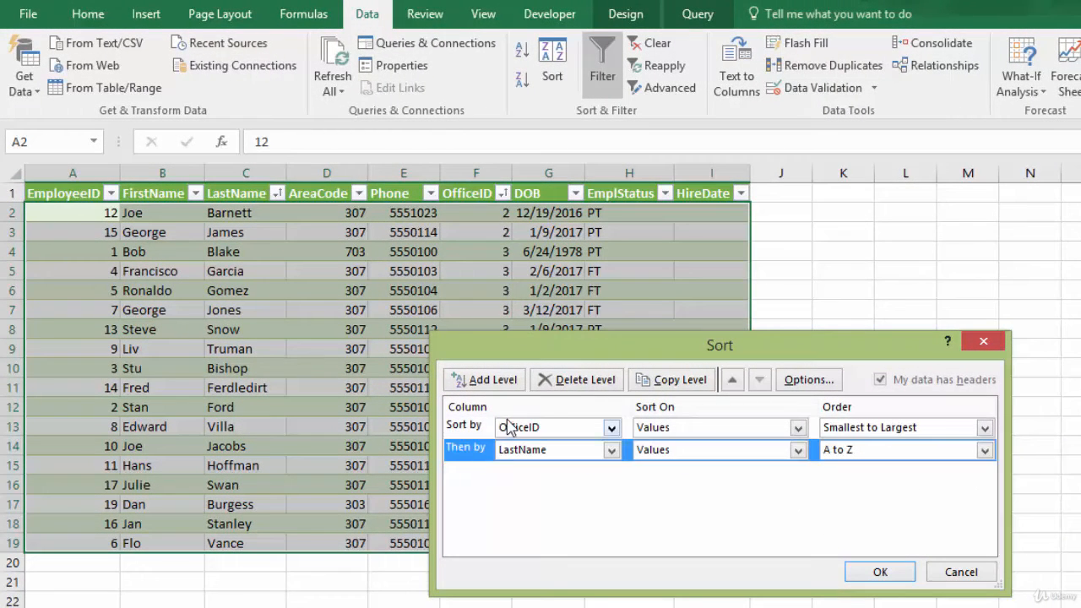
left_click(570, 382)
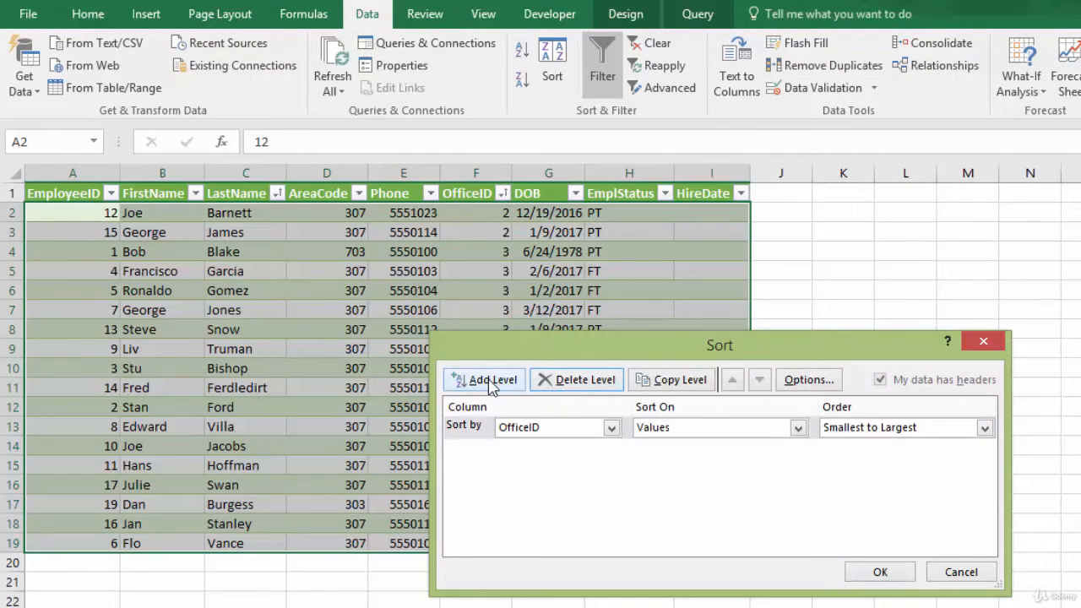
left_click(493, 382)
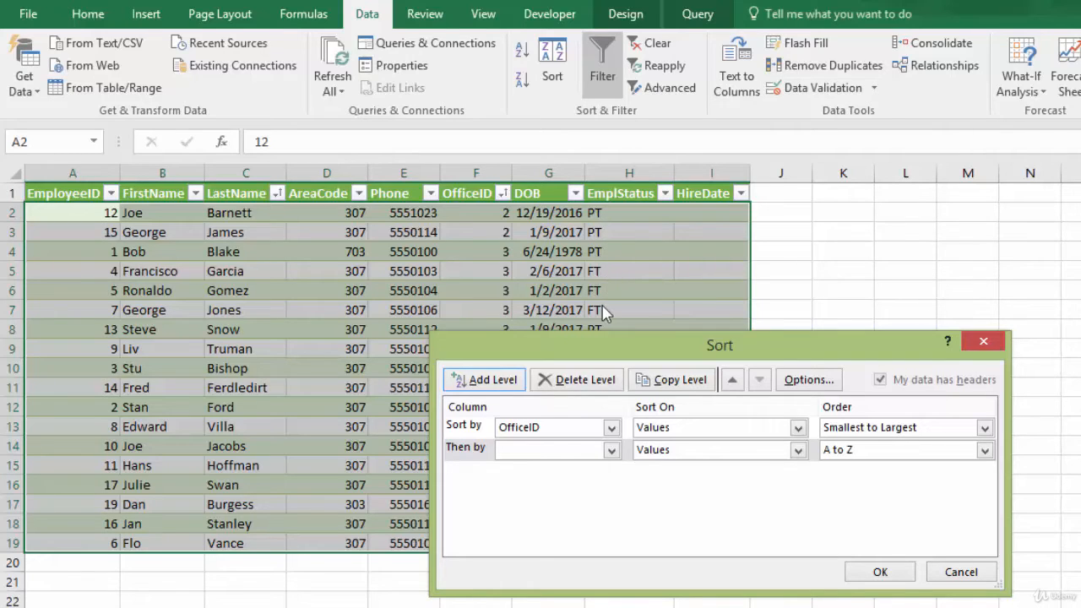
left_click(610, 451)
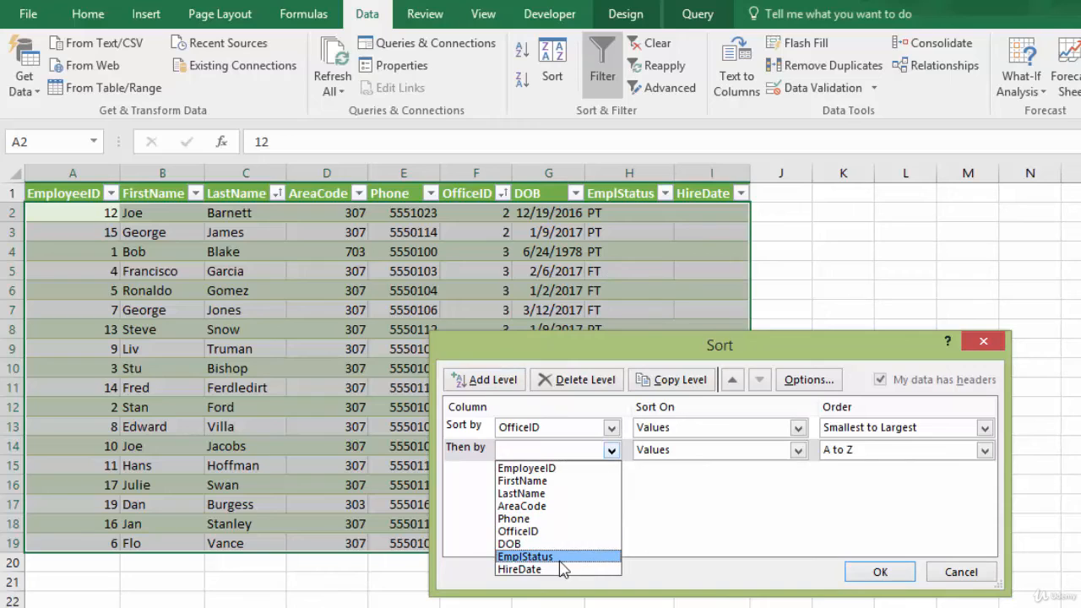
left_click(560, 558)
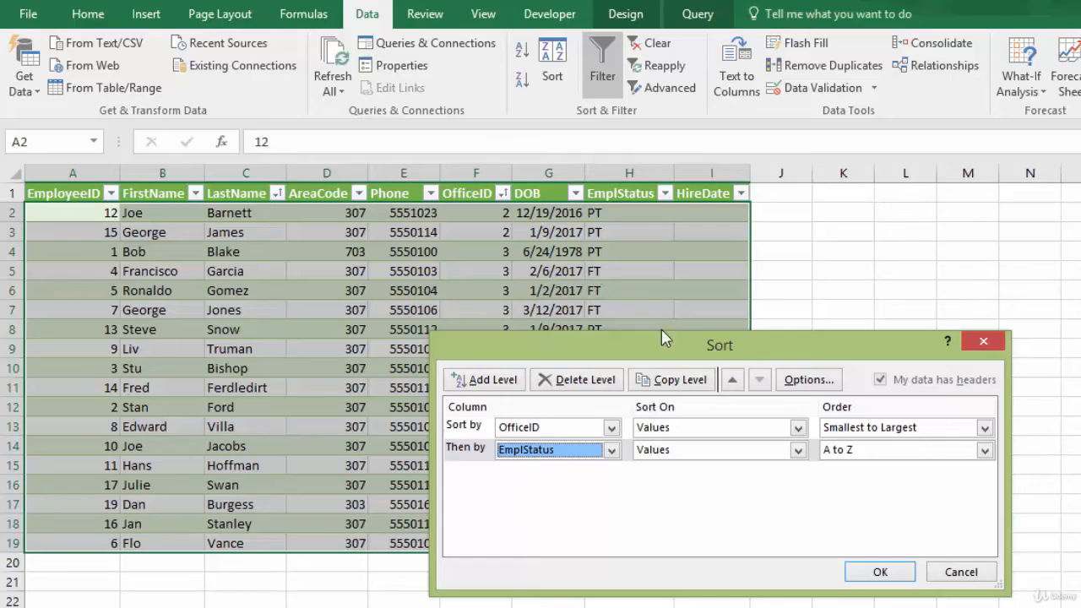
left_click(879, 571)
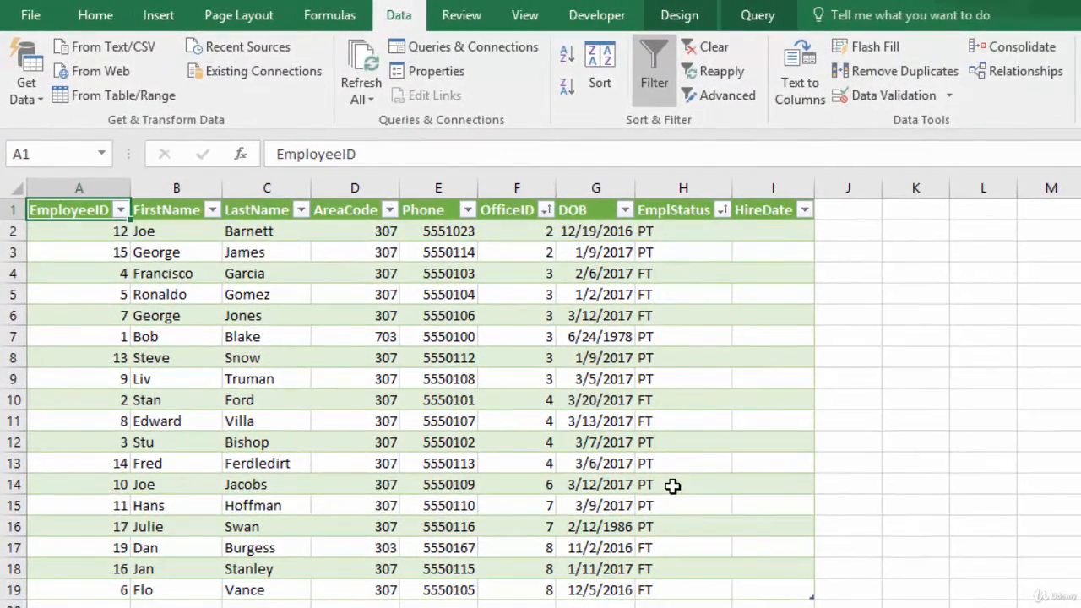
Examine how employment status is ordered within the OfficeID 3 and OfficeID 4 groups
left_click_drag(540, 274, 545, 357)
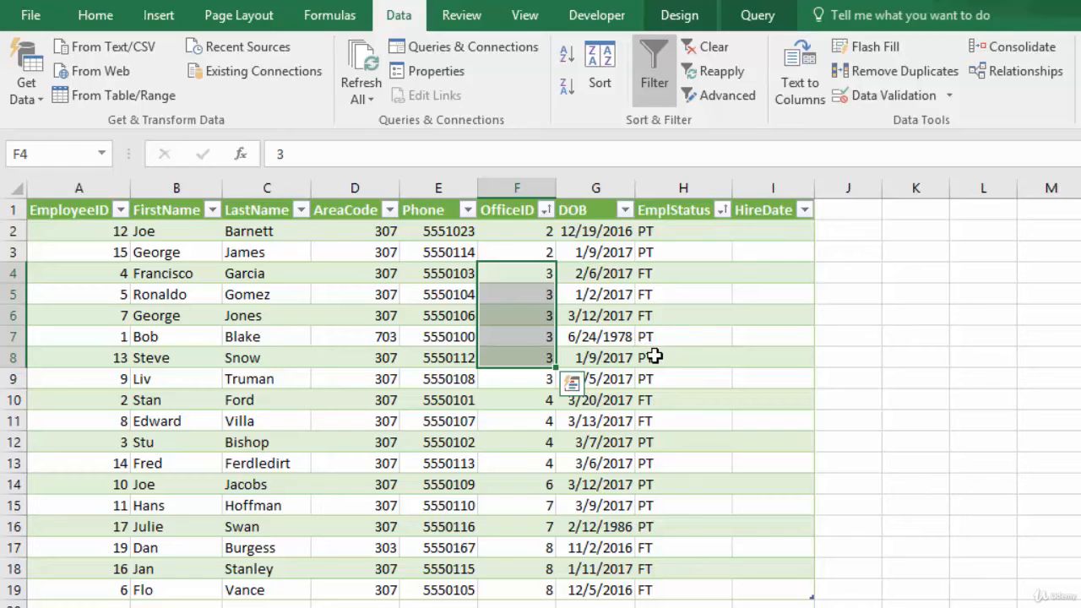
left_click_drag(538, 399, 545, 462)
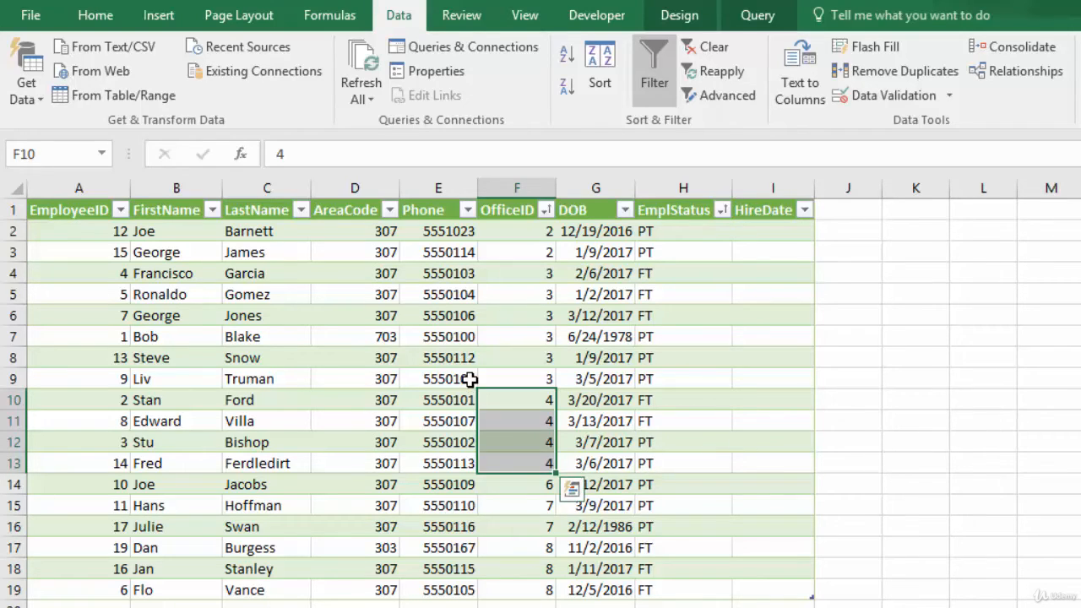
left_click(448, 358)
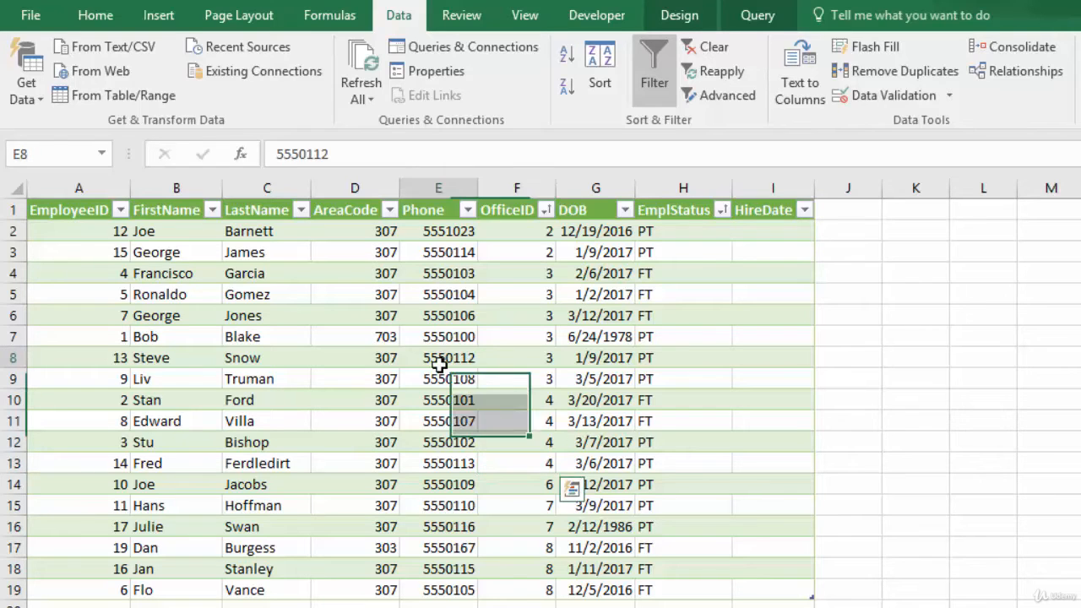
Turn the table's header filters off and back on, and view the filter options for the DOB column
left_click(656, 84)
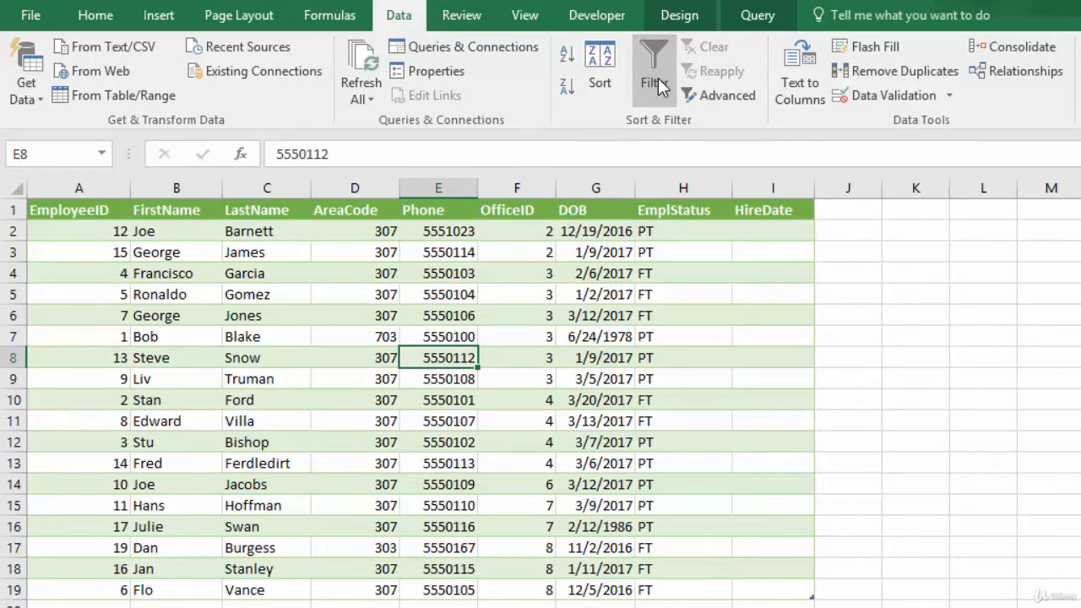
left_click(659, 84)
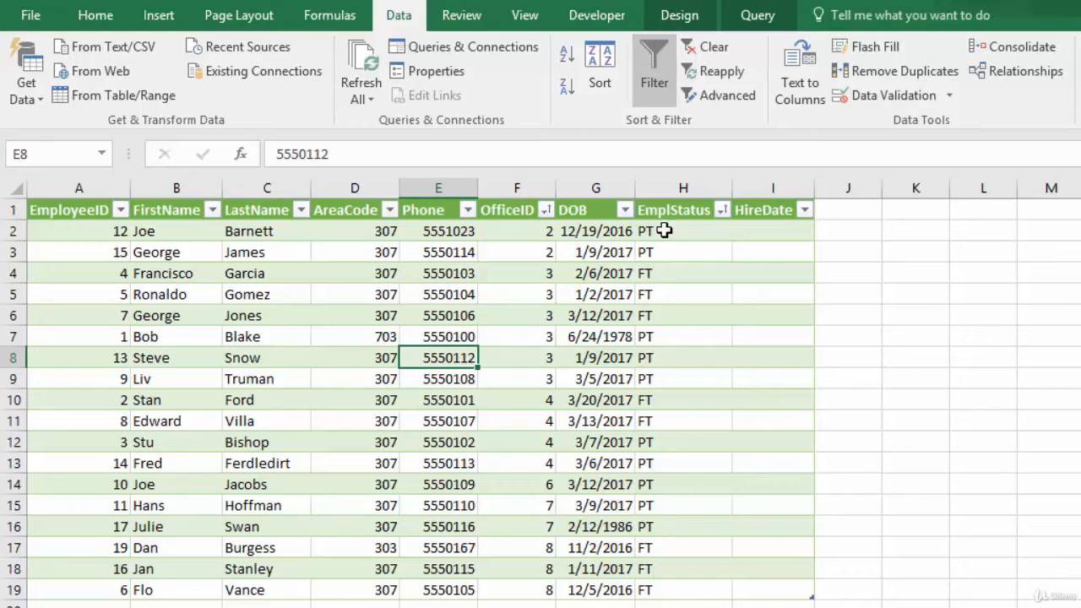
left_click(625, 210)
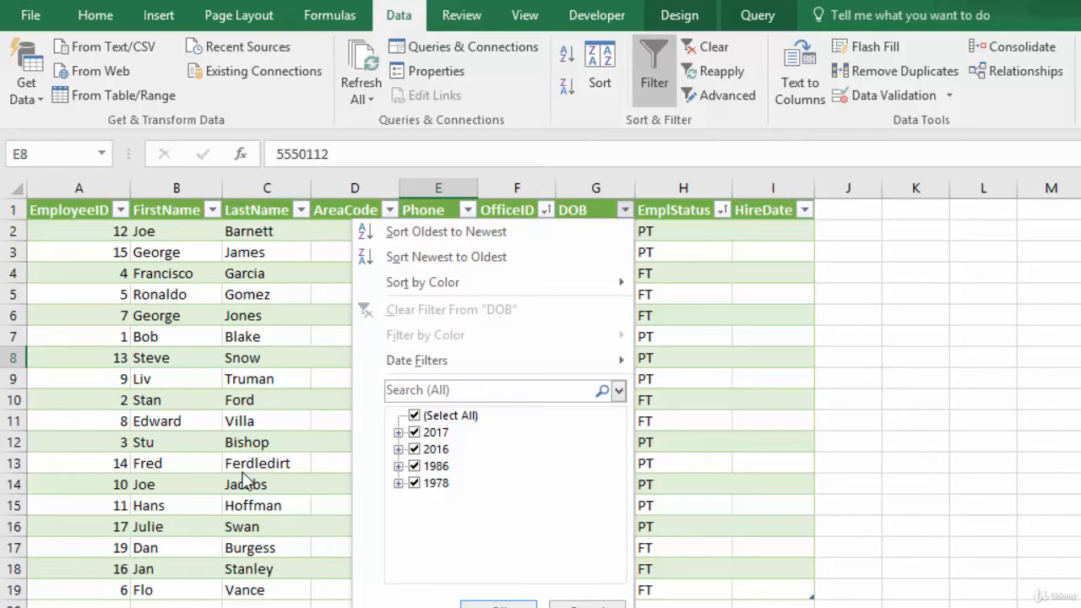
left_click(625, 211)
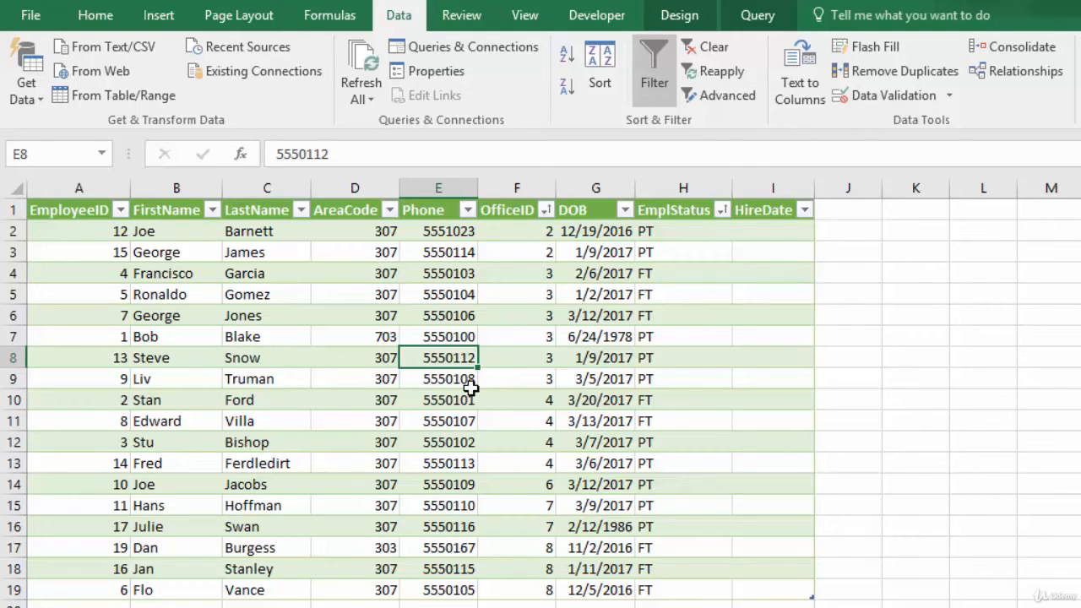
Filter the EmplStatus column to show only PT employees
left_click(721, 209)
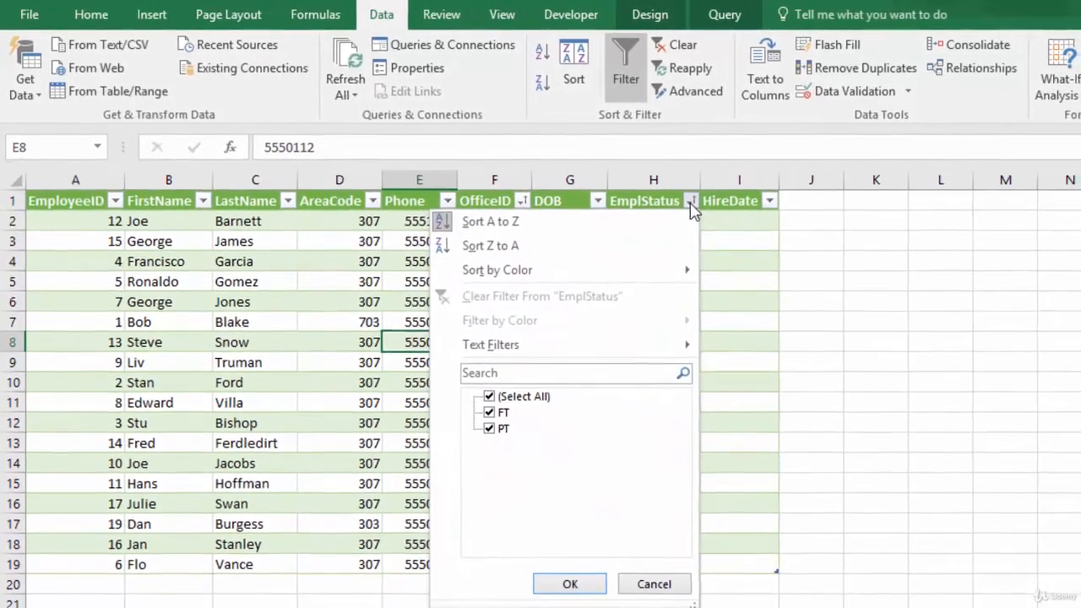
left_click(489, 396)
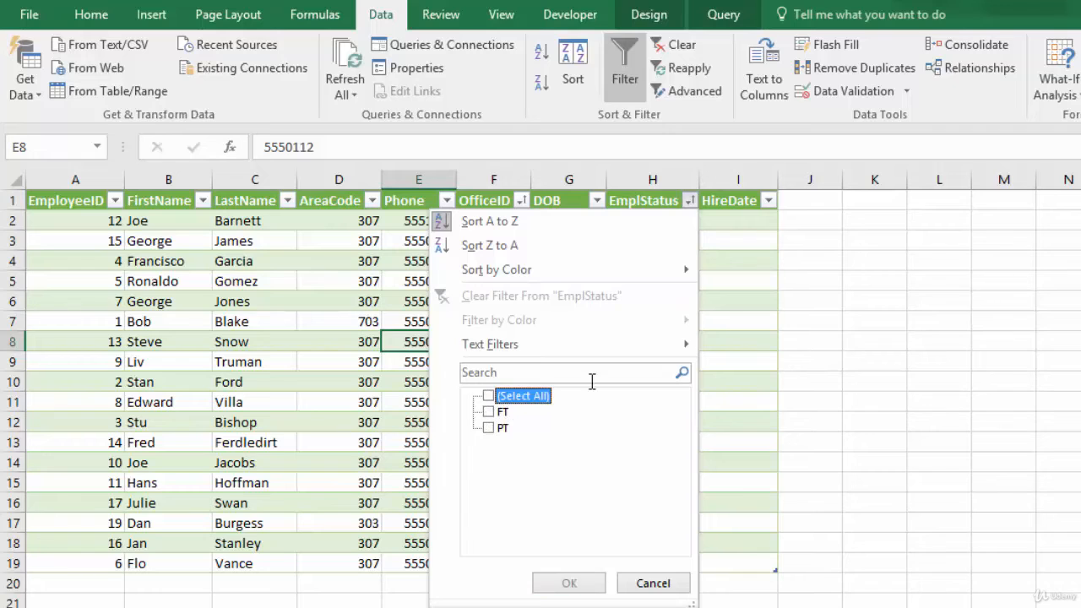
left_click(488, 428)
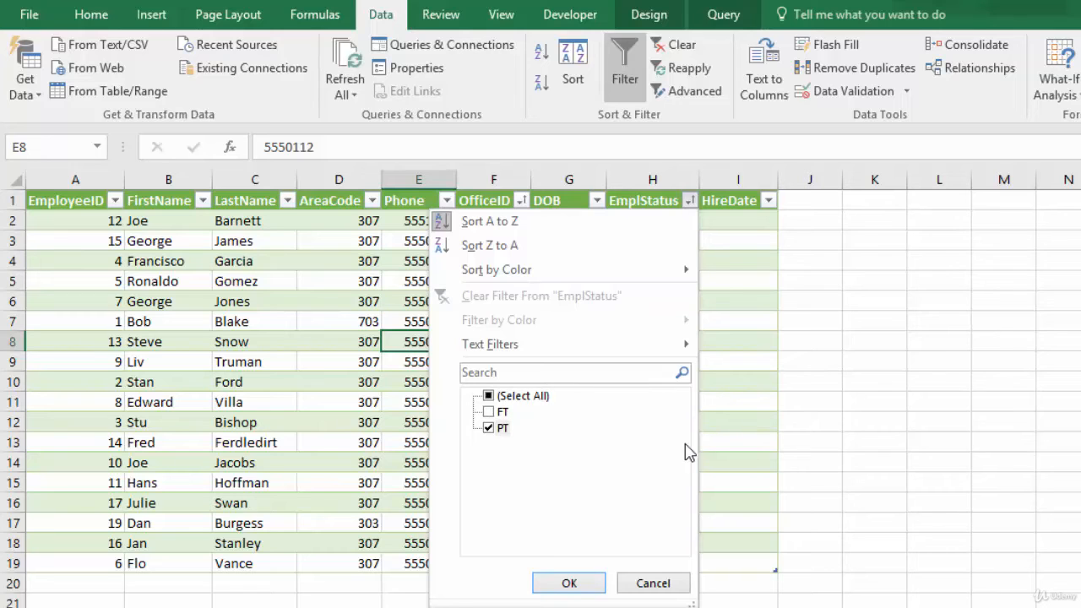
left_click(569, 583)
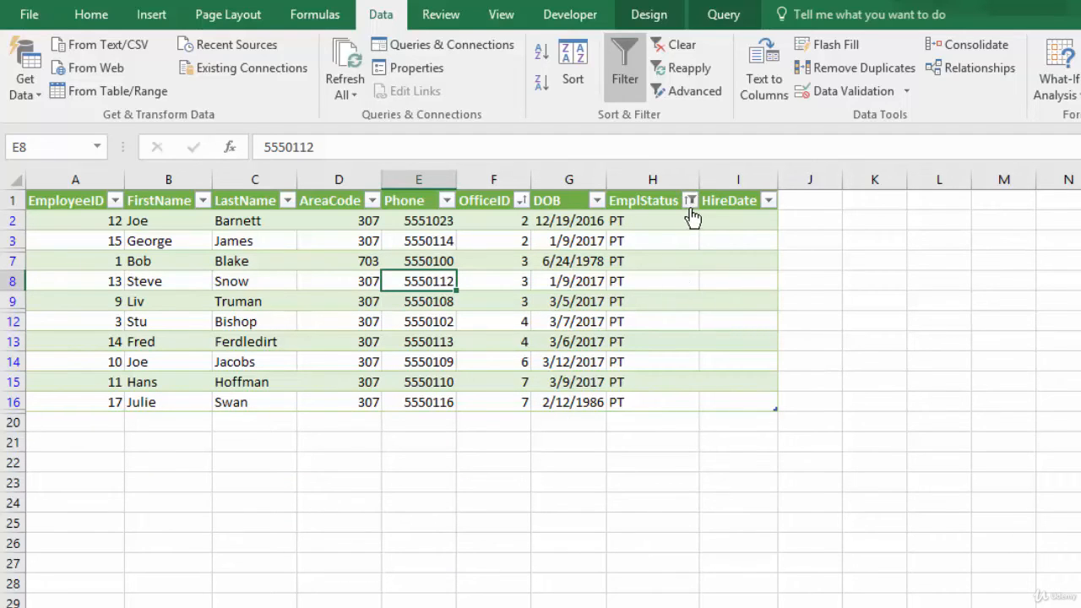
Change the EmplStatus filter to show only FT employees, and clear the table's filter and sort settings
mouse_move(694, 211)
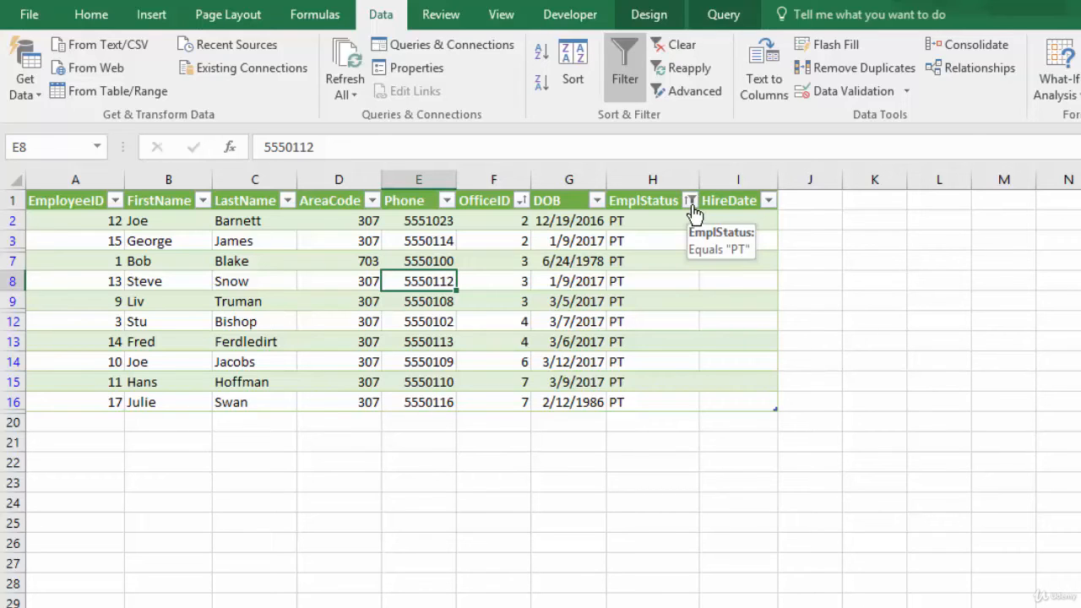
left_click(692, 202)
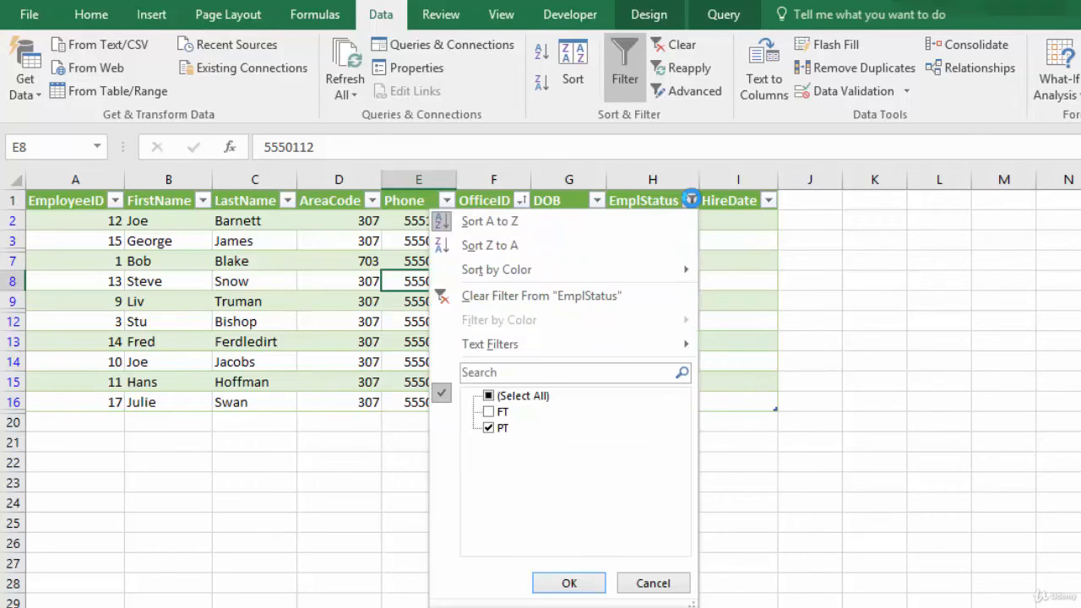
left_click(490, 412)
left_click(489, 428)
left_click(581, 588)
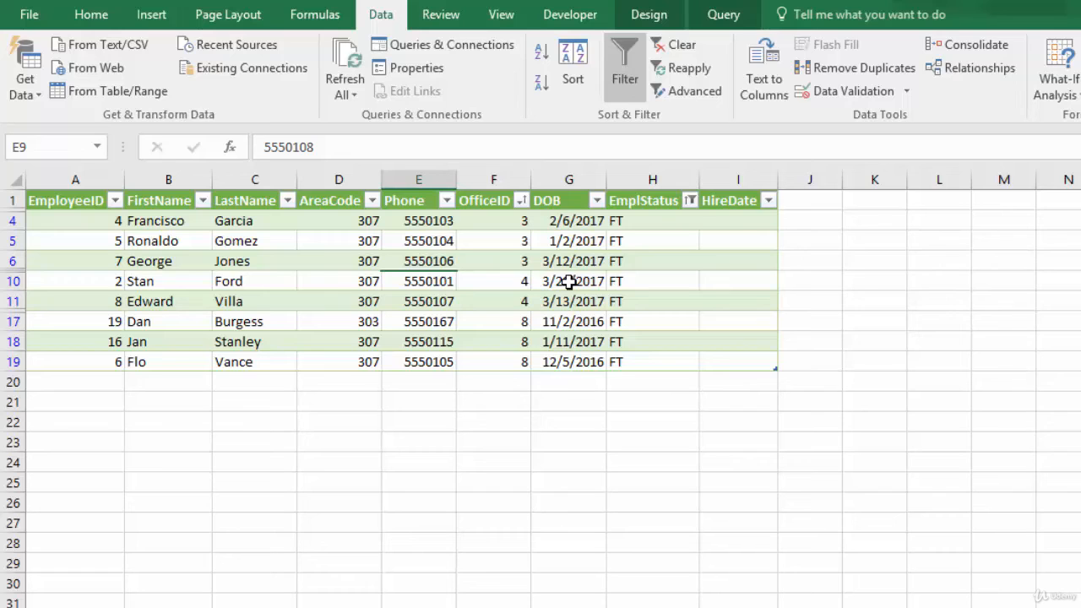
left_click(680, 45)
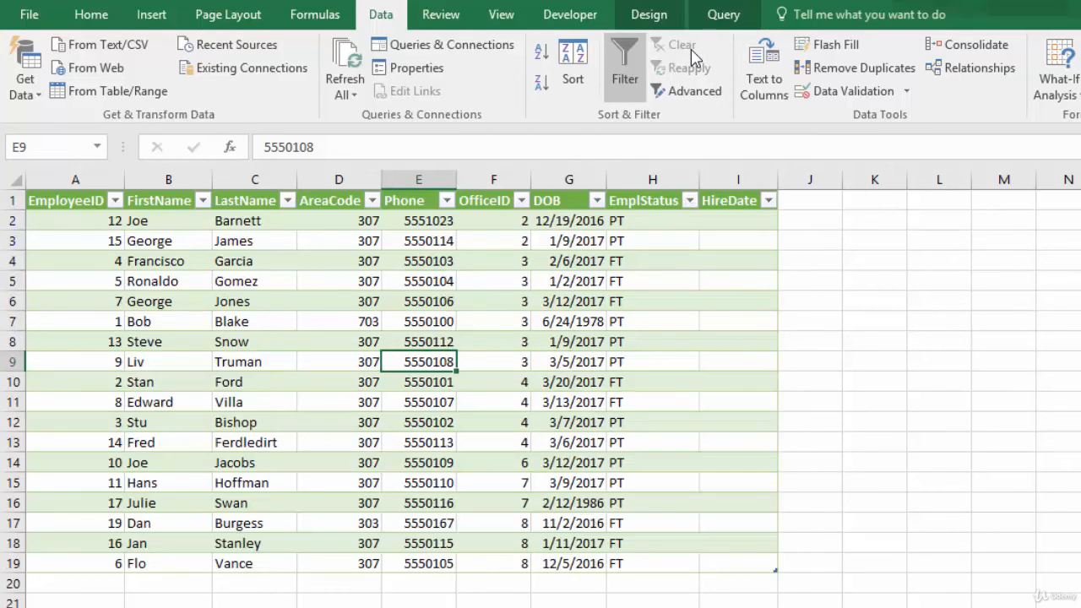